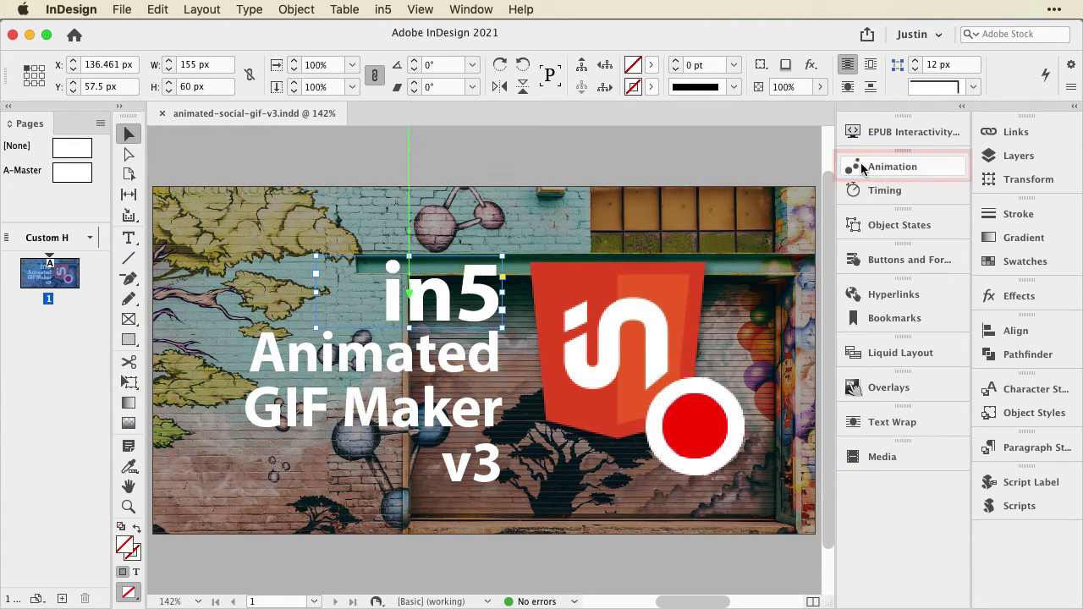
- Show the Interactive submenu of InDesign's Window menu
click(483, 21)
mouse_move(546, 217)
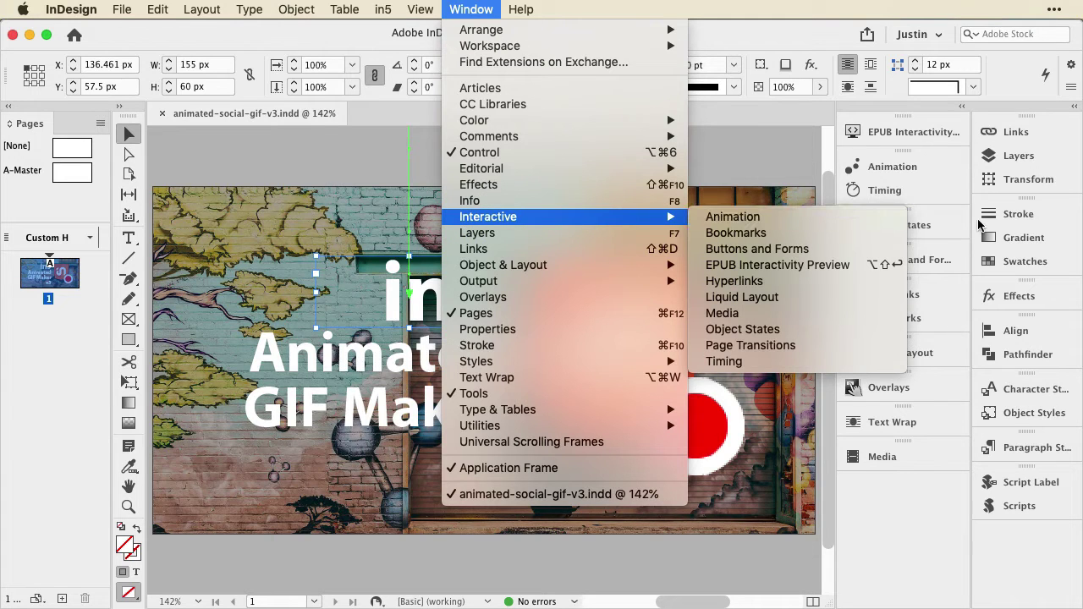
- Give the in5 title the Fly in from Top animation preset with a 0.25-second duration
click(923, 160)
click(912, 165)
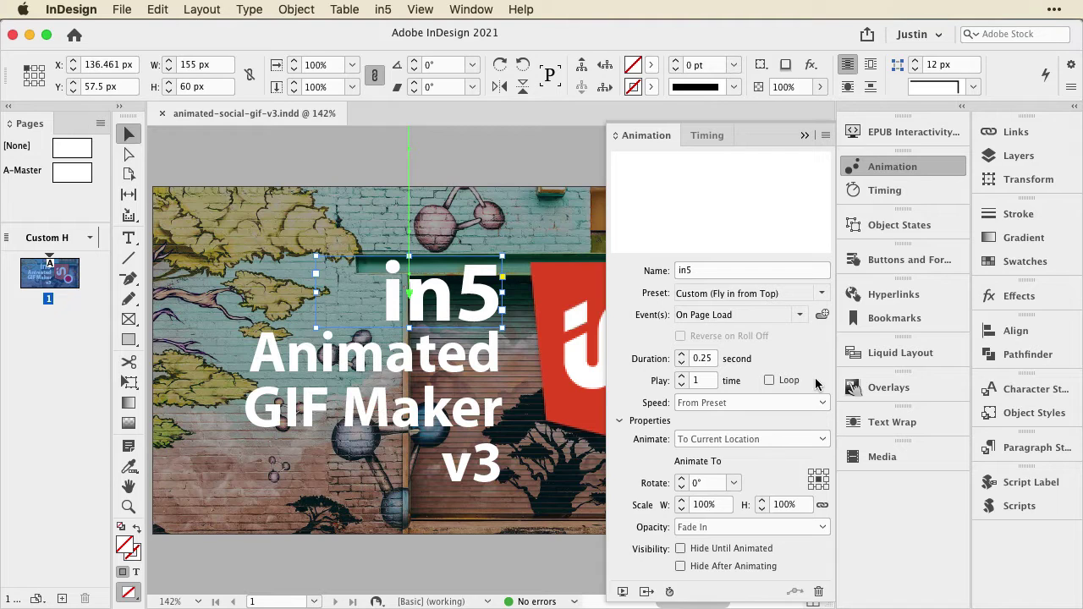
click(821, 294)
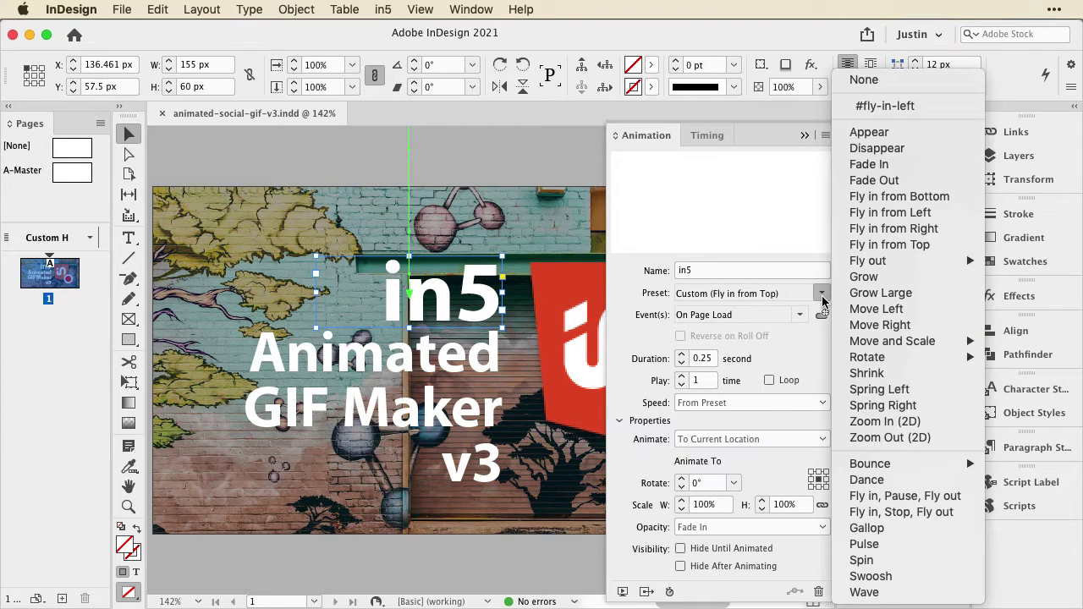
mouse_move(872, 344)
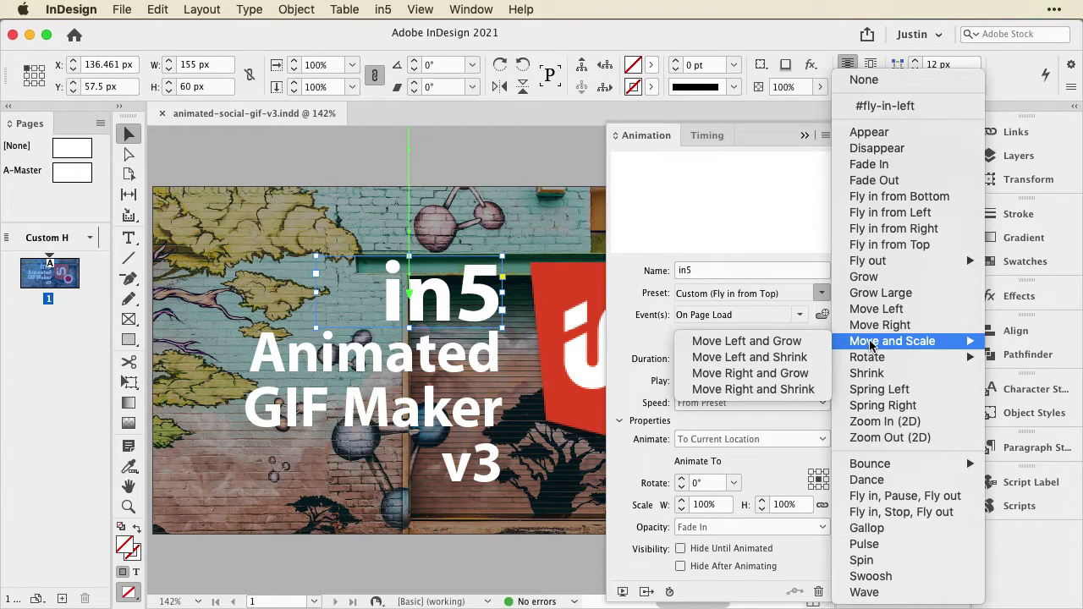
click(880, 244)
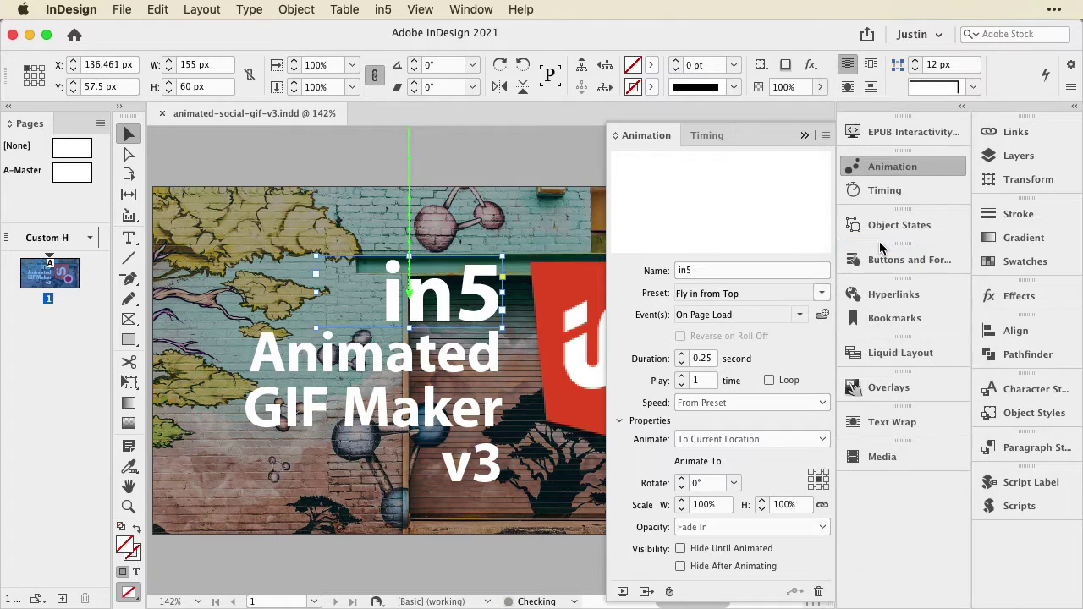
click(681, 364)
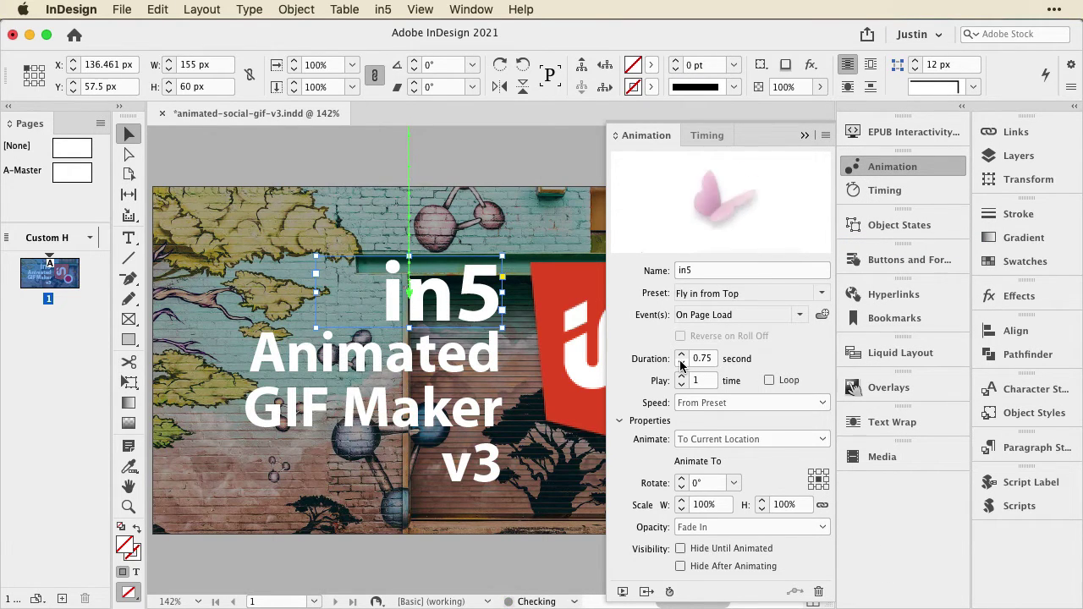
click(681, 364)
click(681, 364)
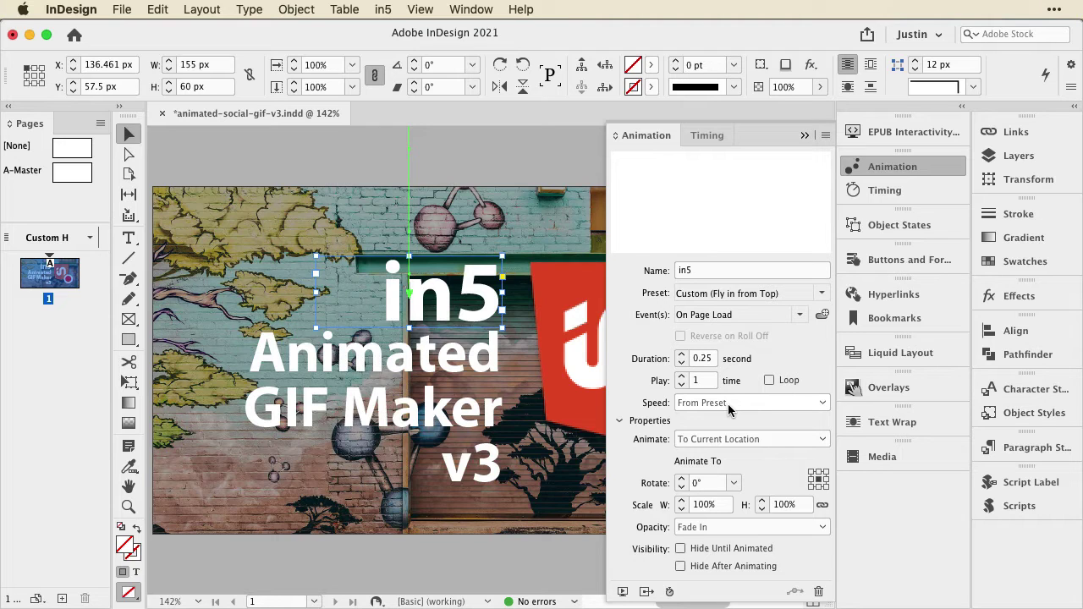
click(453, 362)
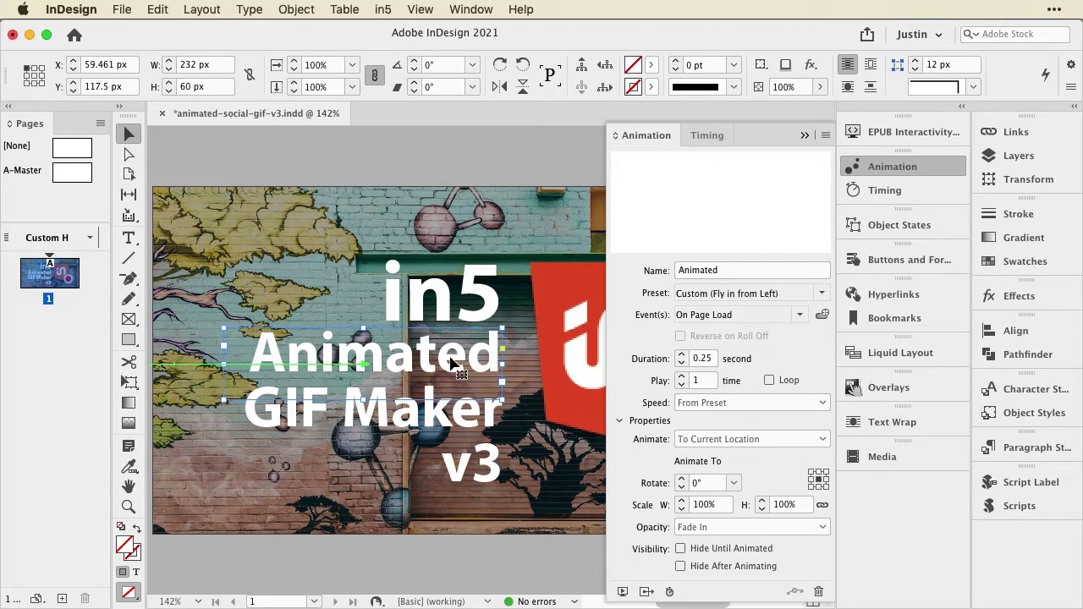
click(461, 327)
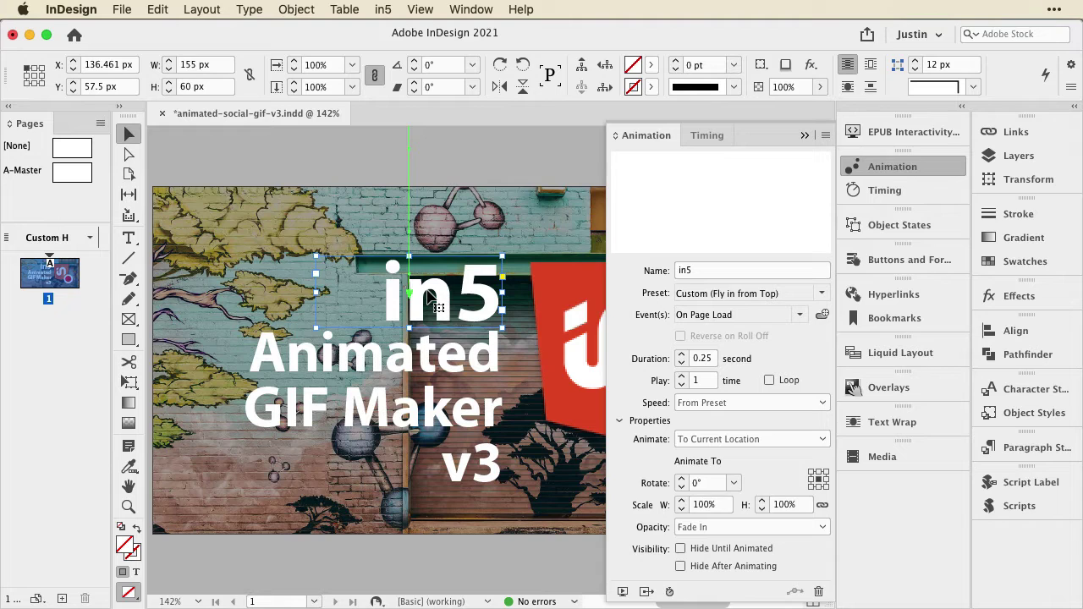
click(423, 362)
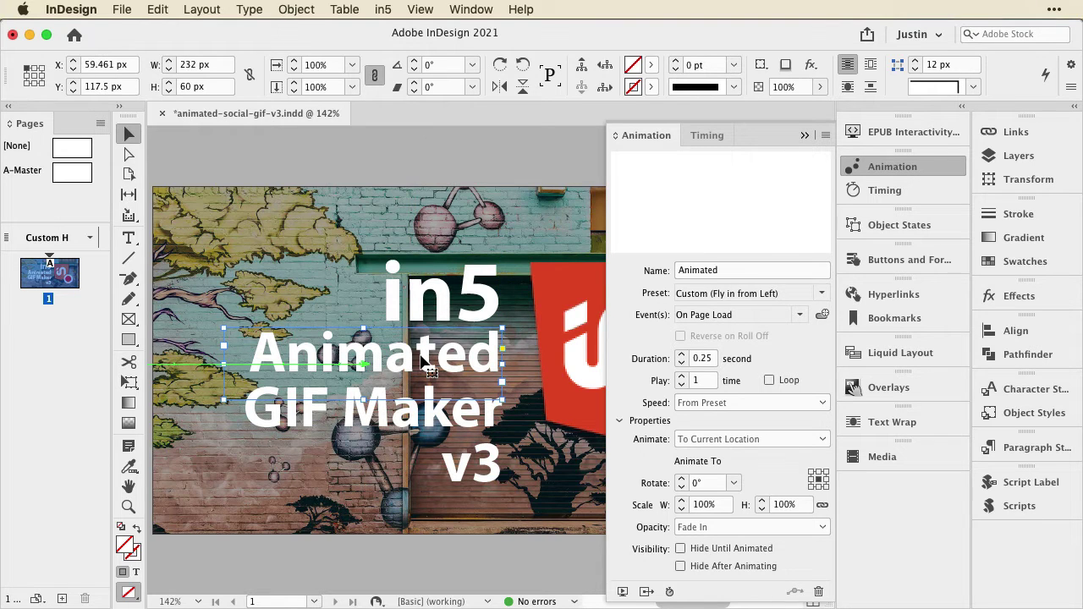
click(415, 432)
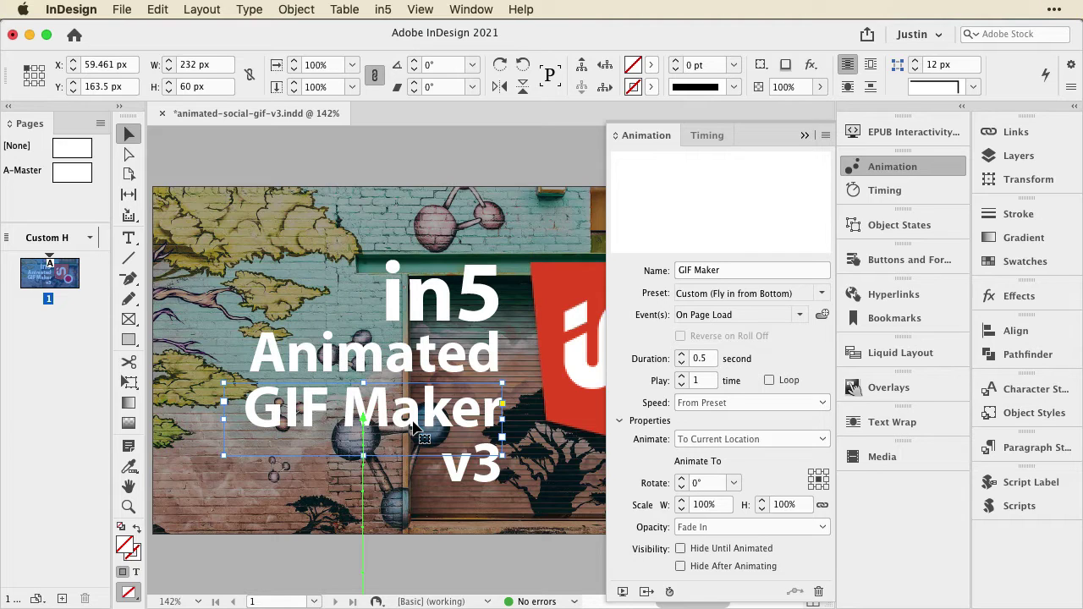
click(461, 478)
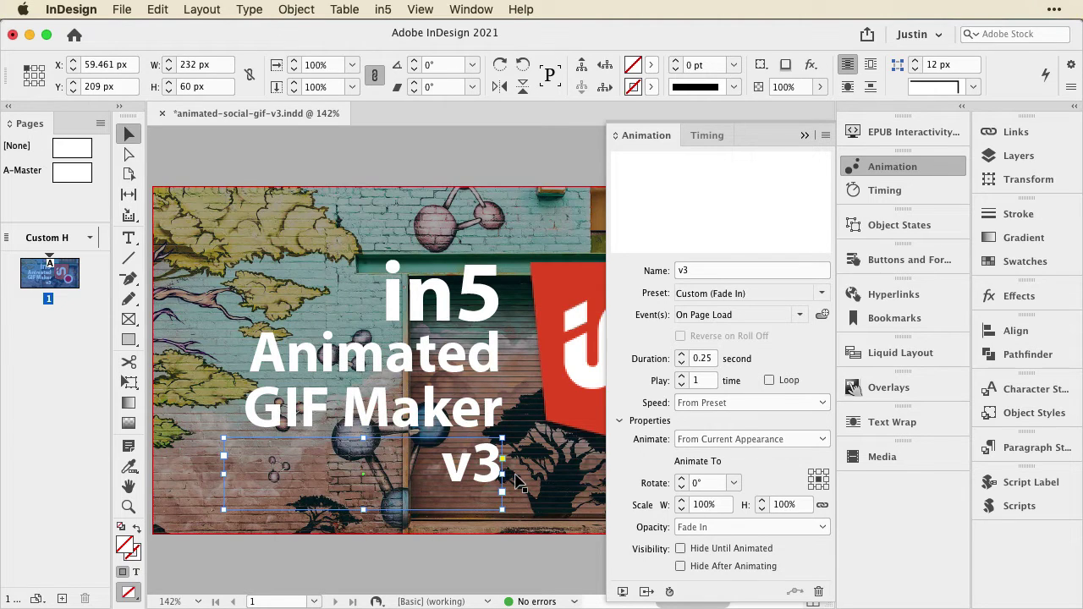
click(574, 321)
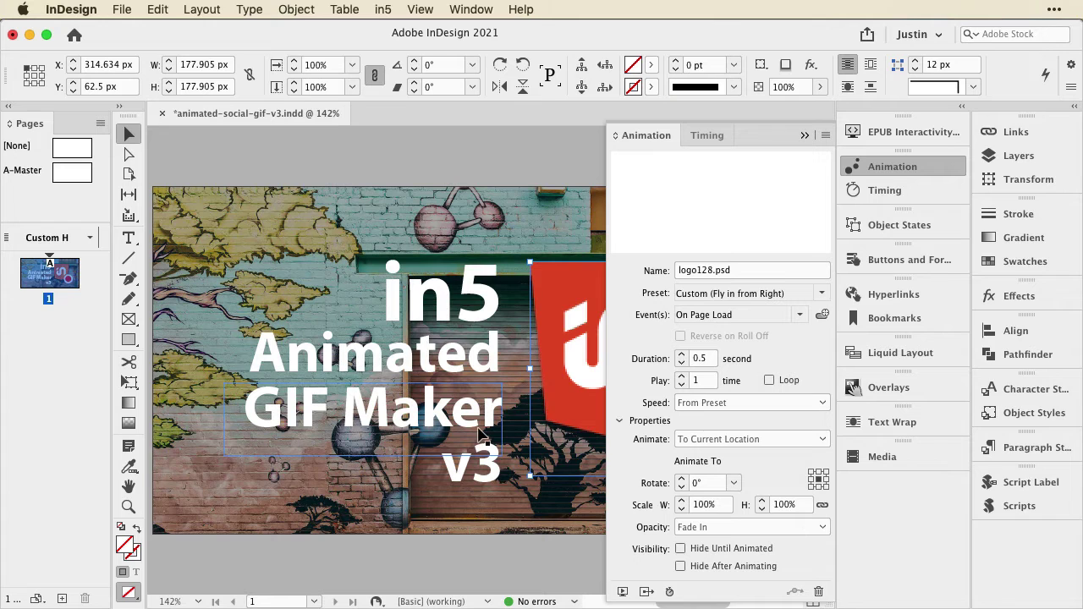
drag(548, 244, 288, 239)
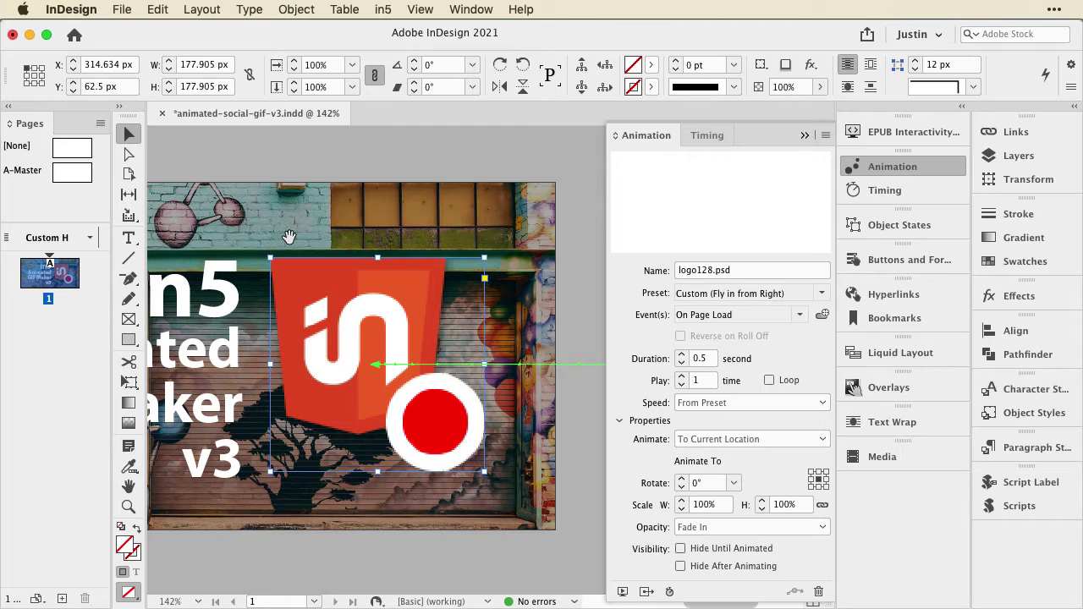
- In the Timing panel, order playback as in5, Animated, GIF Maker, logo128.psd, v3, group
click(856, 188)
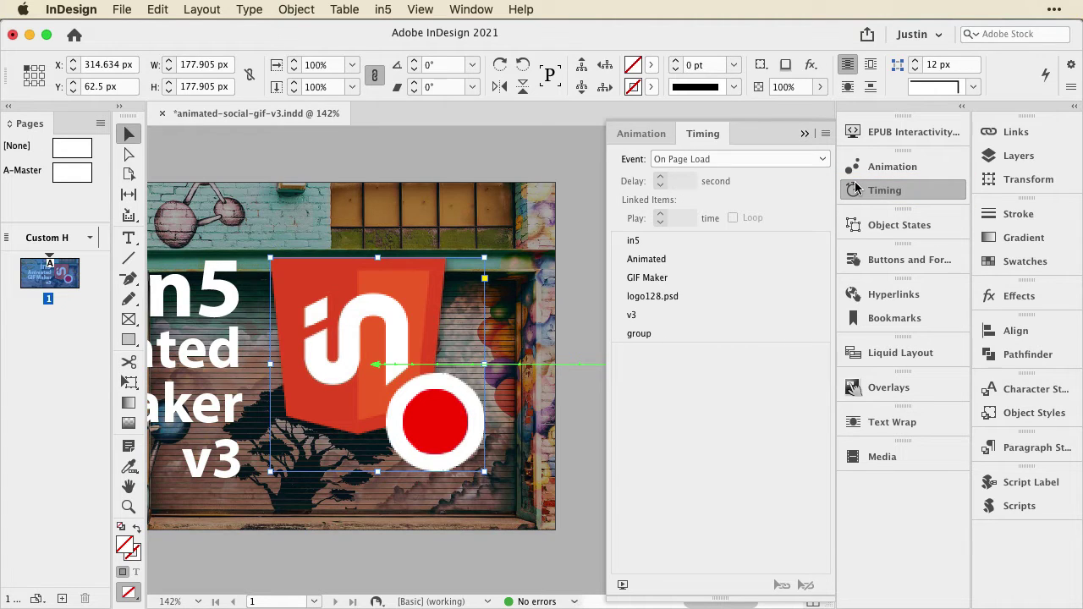
click(636, 242)
drag(636, 242, 658, 269)
- Save the document and export it to HTML5 with in5 using the Basic settings
click(382, 8)
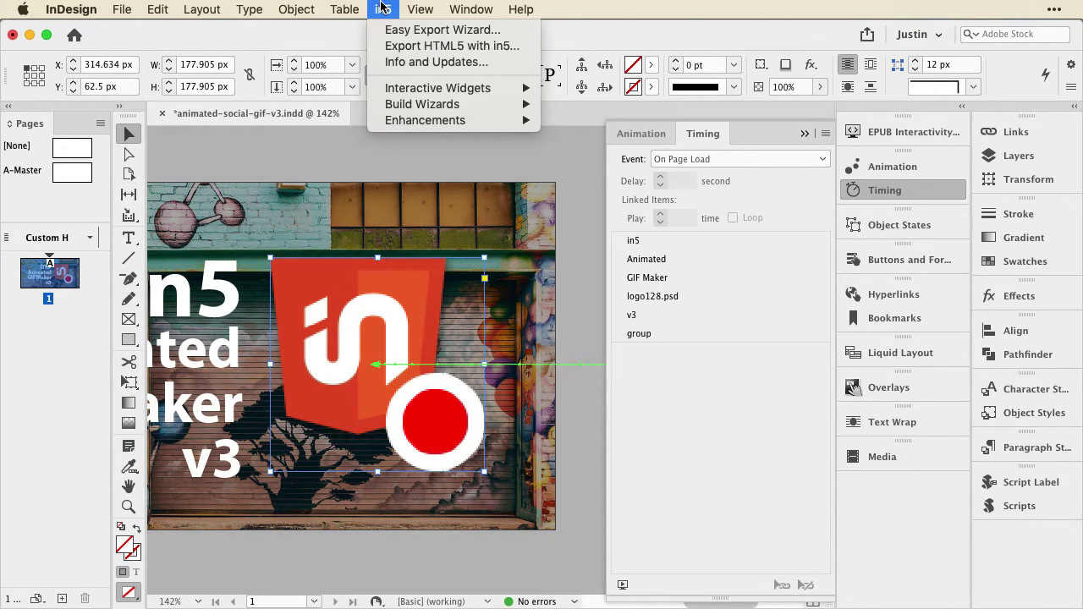
click(380, 47)
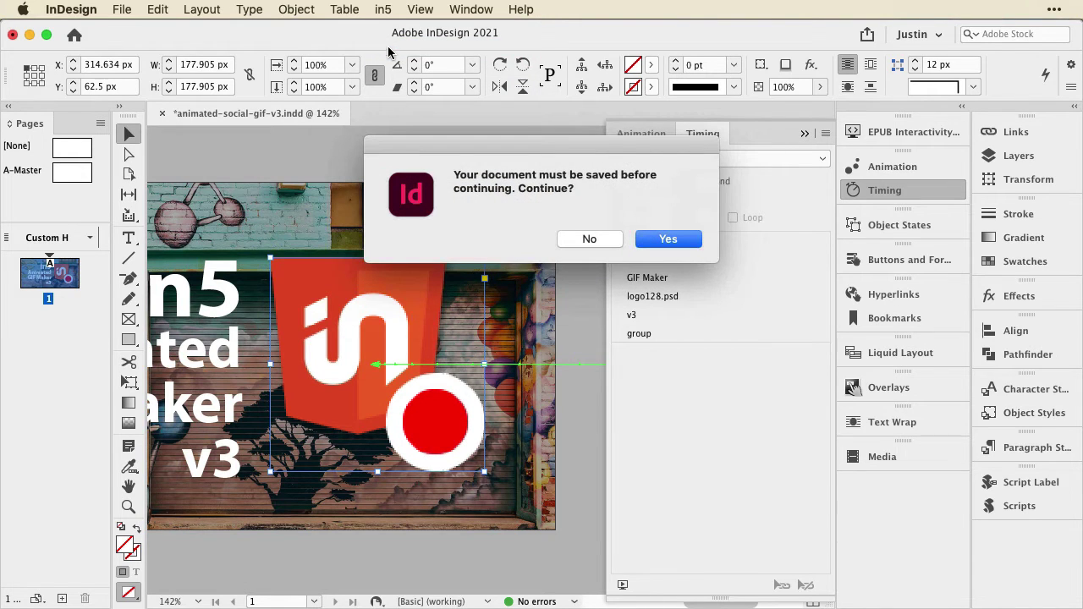
click(684, 237)
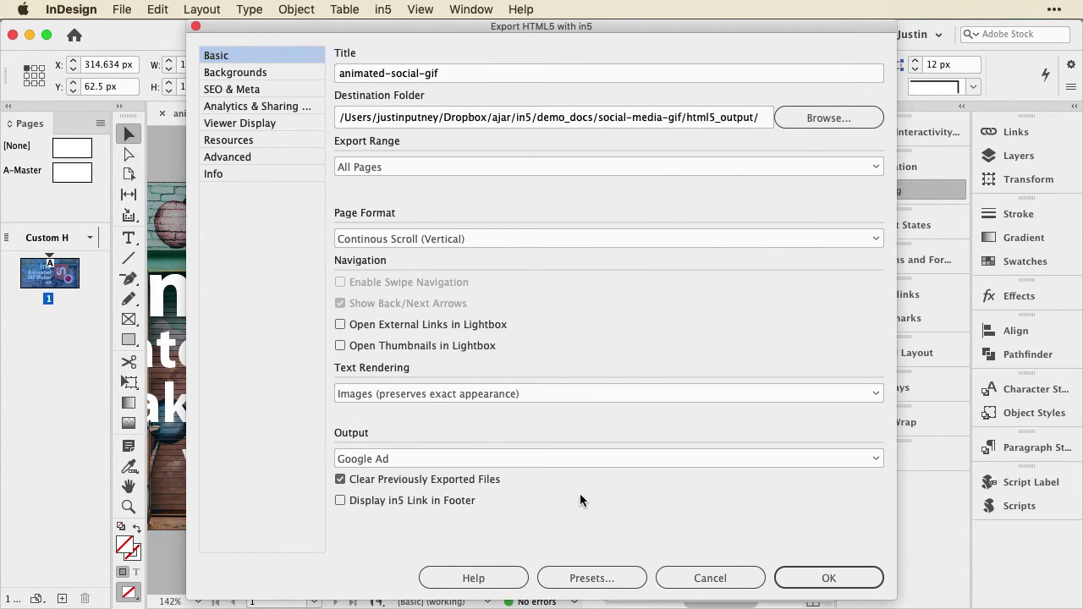
click(804, 578)
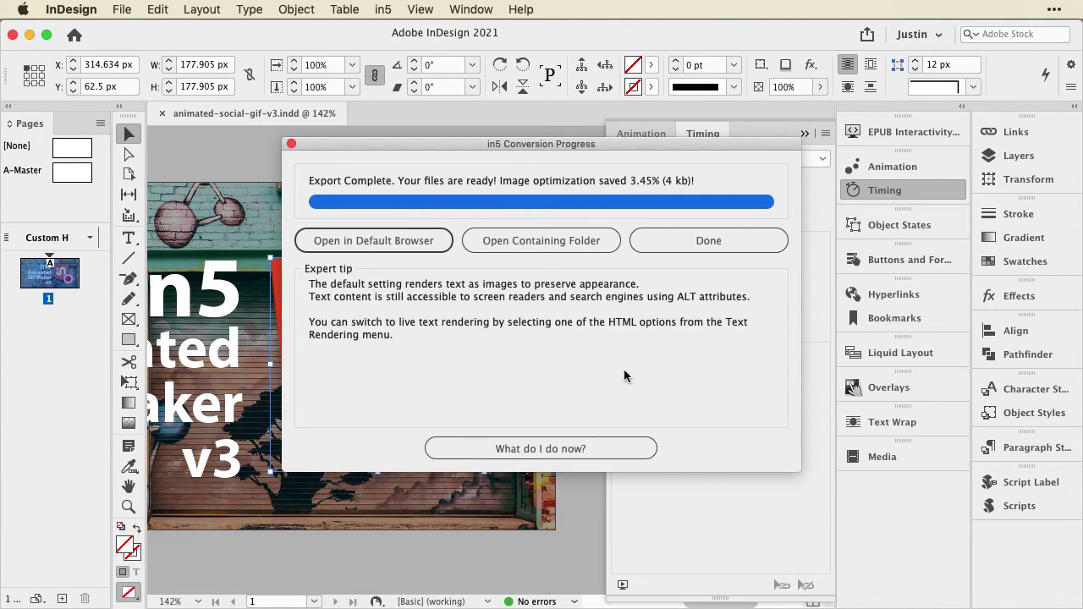
- Open the exported index.html in the default browser
click(402, 245)
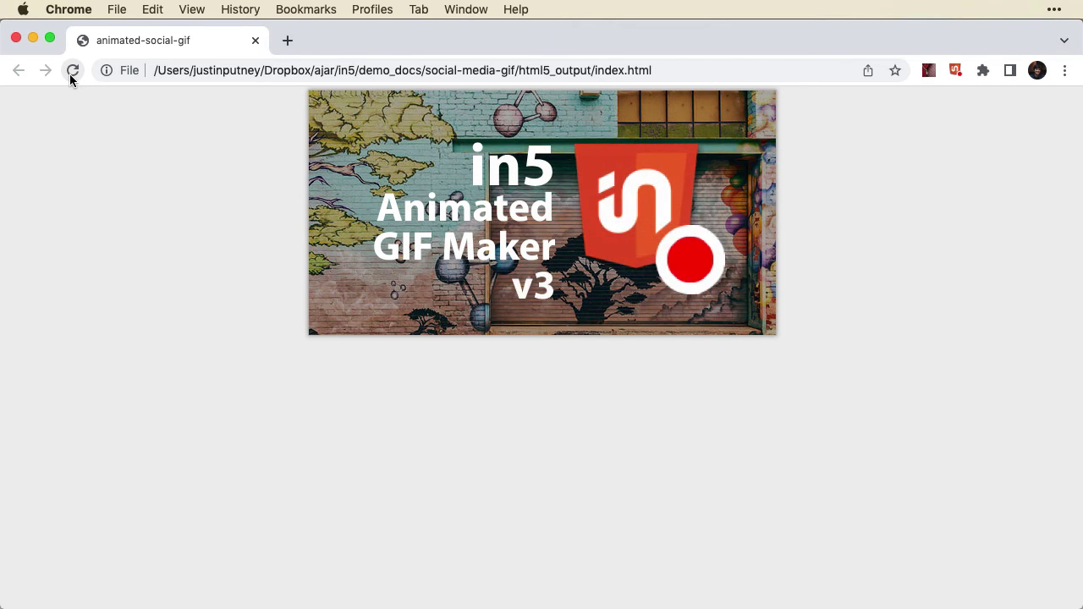
- Set the GIF Maker extension to export as MP4 at max quality
click(951, 72)
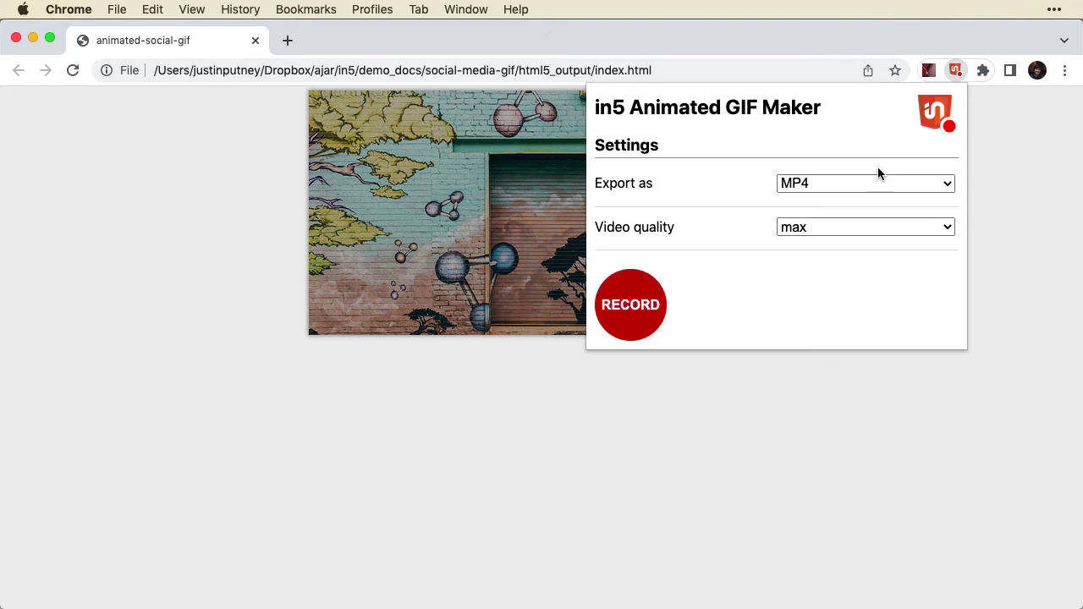
click(864, 184)
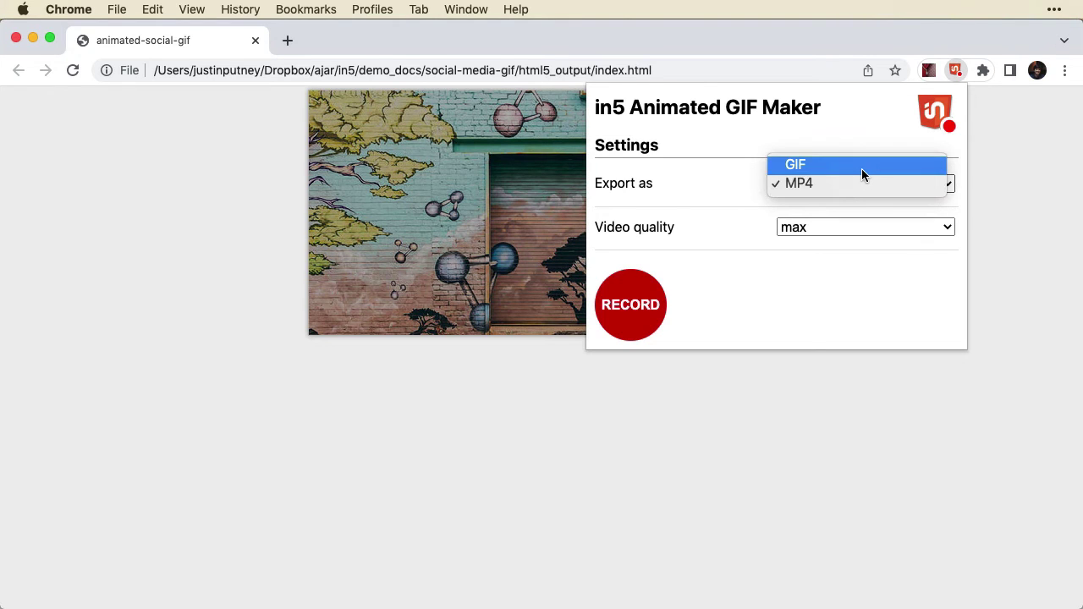
click(862, 173)
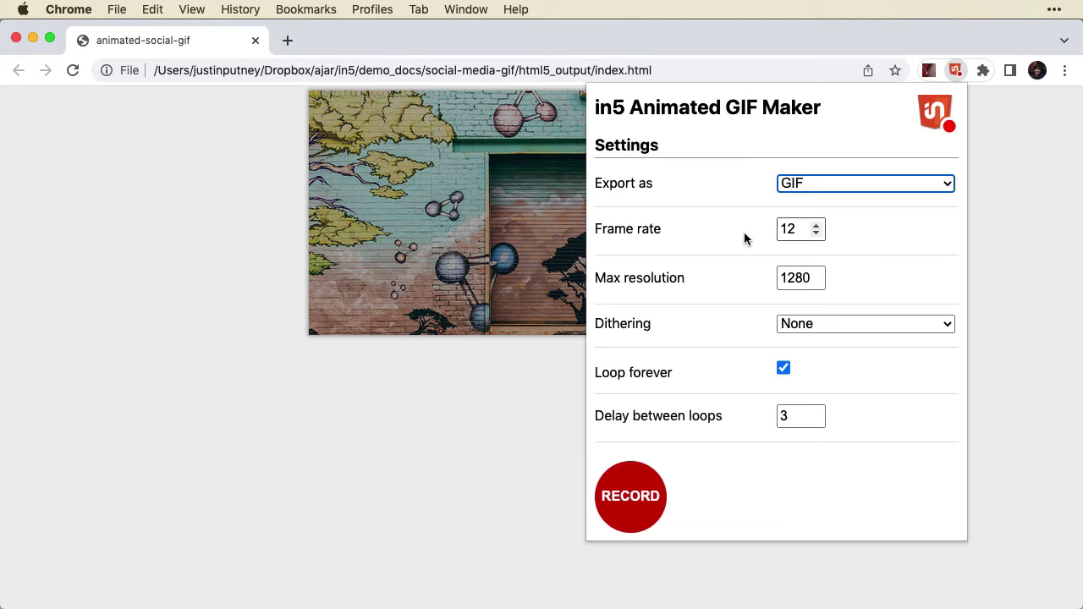
click(806, 184)
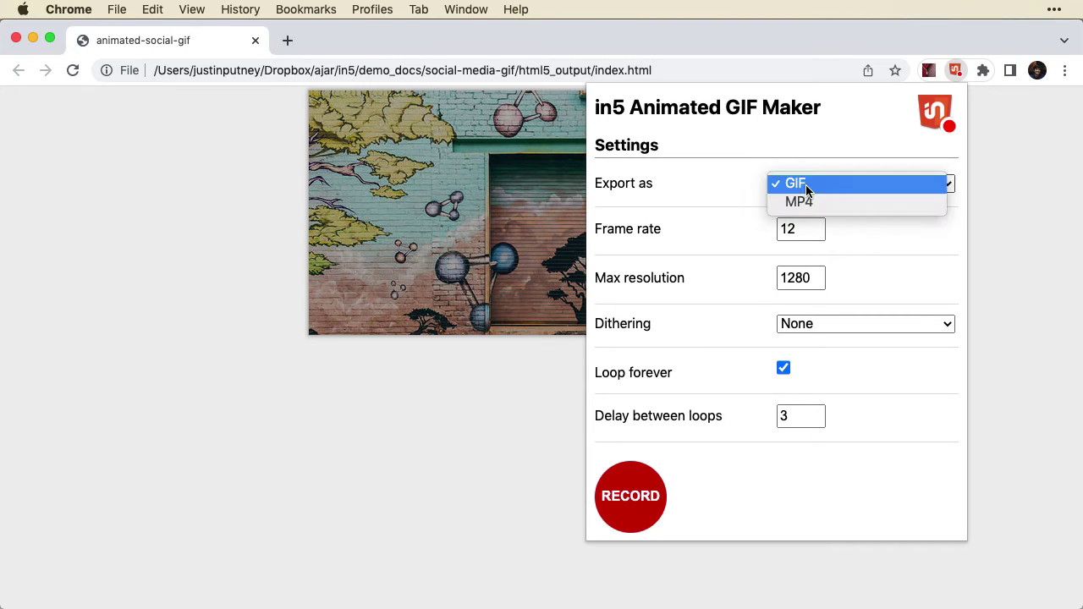
click(808, 199)
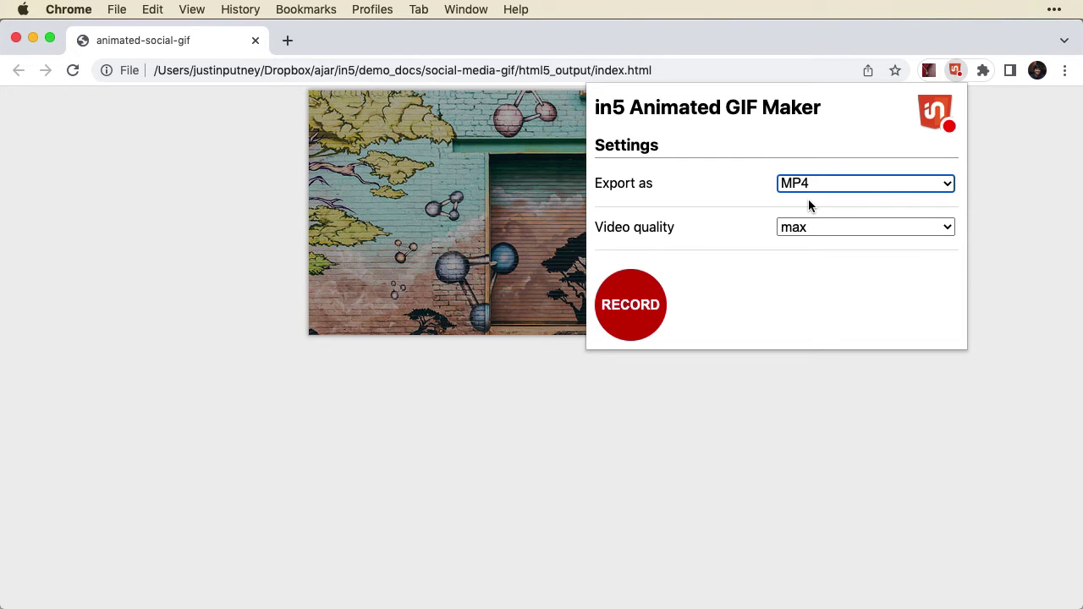
- Record the animation, save it, and open in5_recording.mp4 from the v3_vid_output folder
click(608, 308)
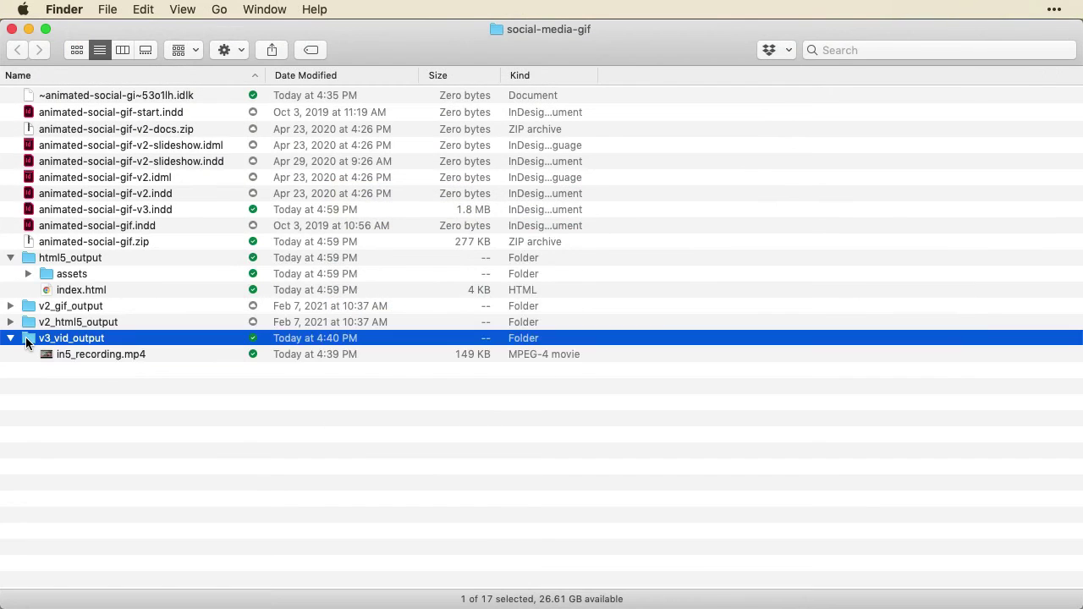
double_click(26, 340)
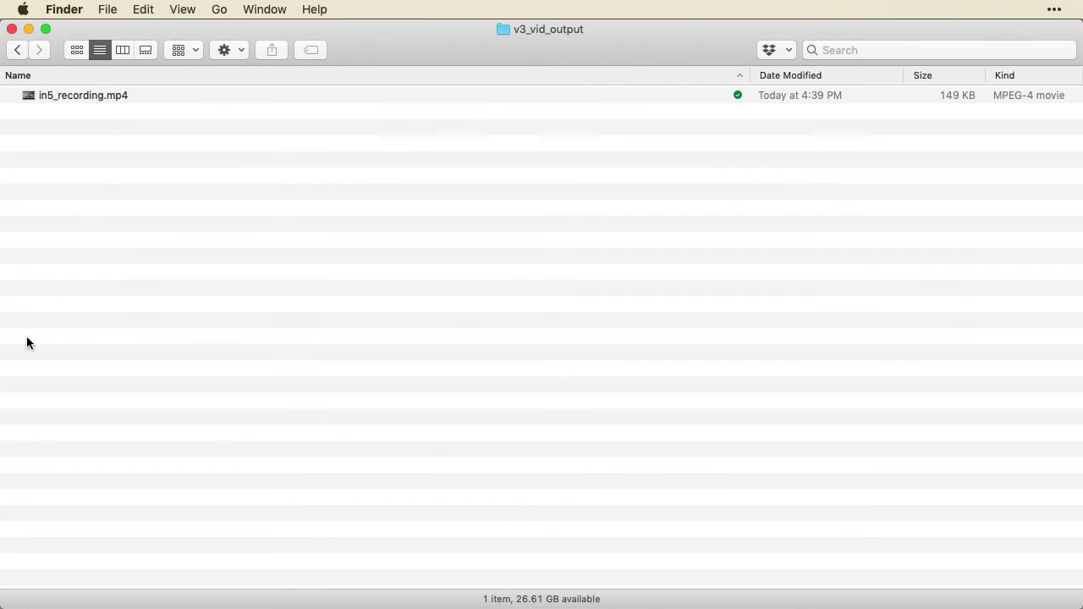
double_click(111, 96)
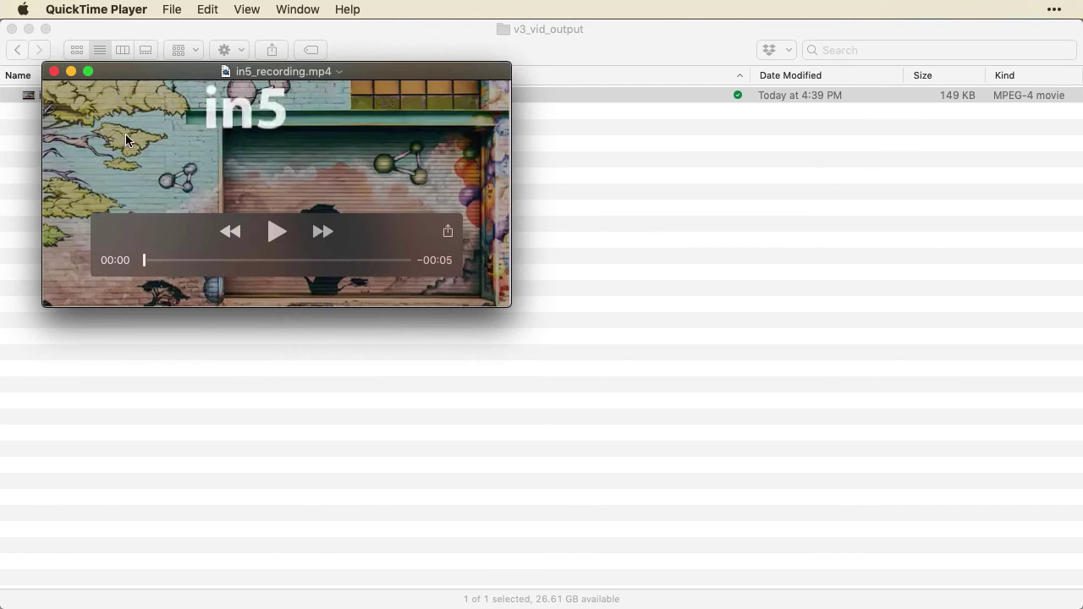
- Play in5_recording.mp4 in QuickTime Player
key(space)
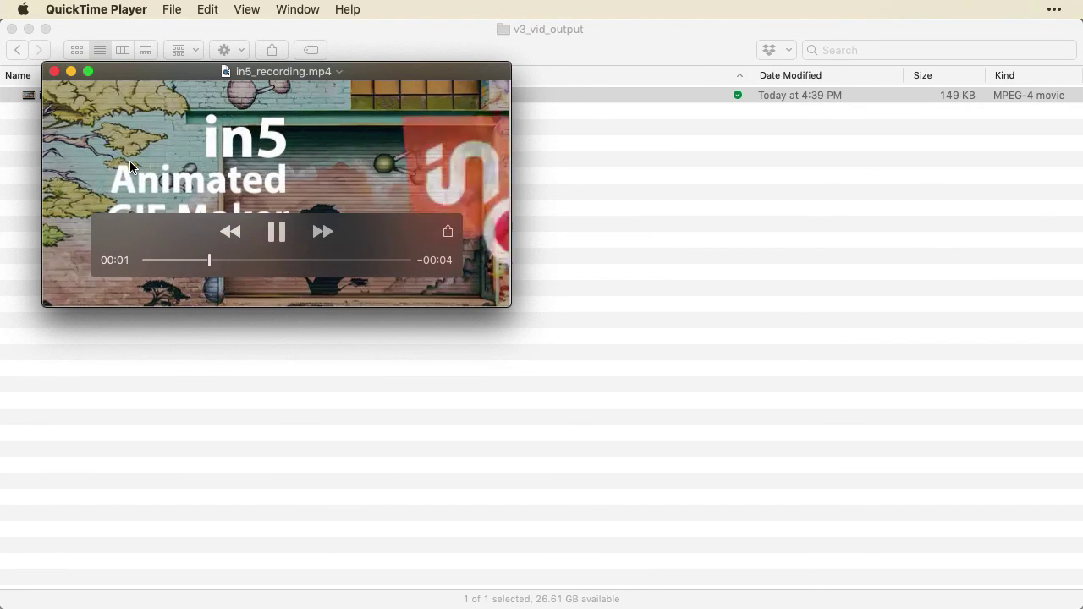